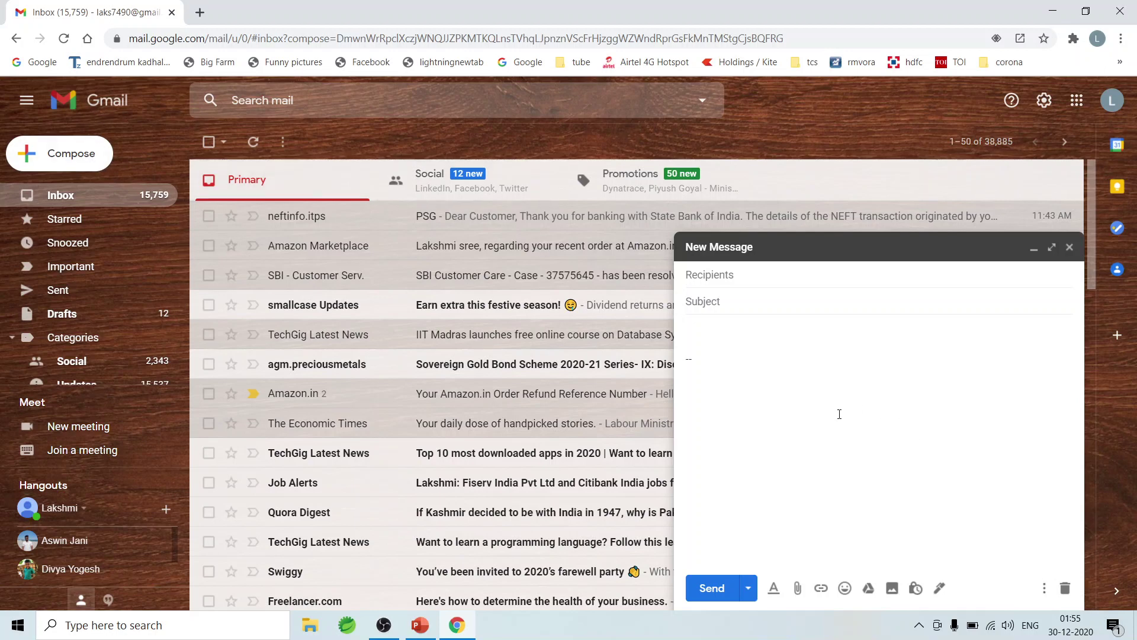
# Step: Open Manage signatures from the draft's signature menu and minimize the New Message window
pyautogui.click(939, 589)
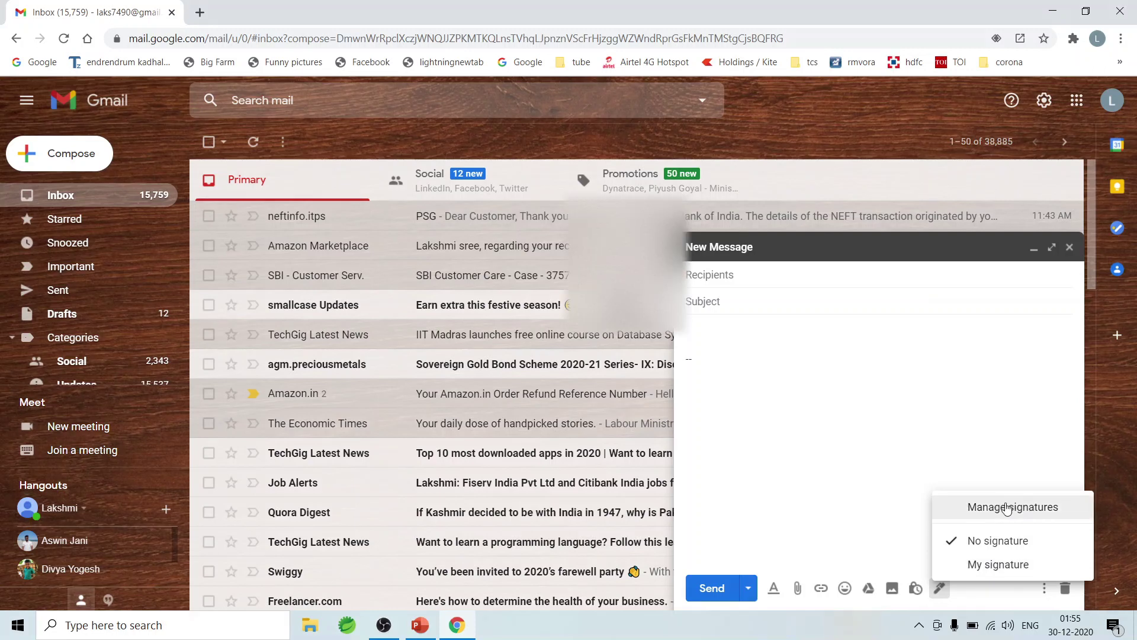
pyautogui.click(1004, 506)
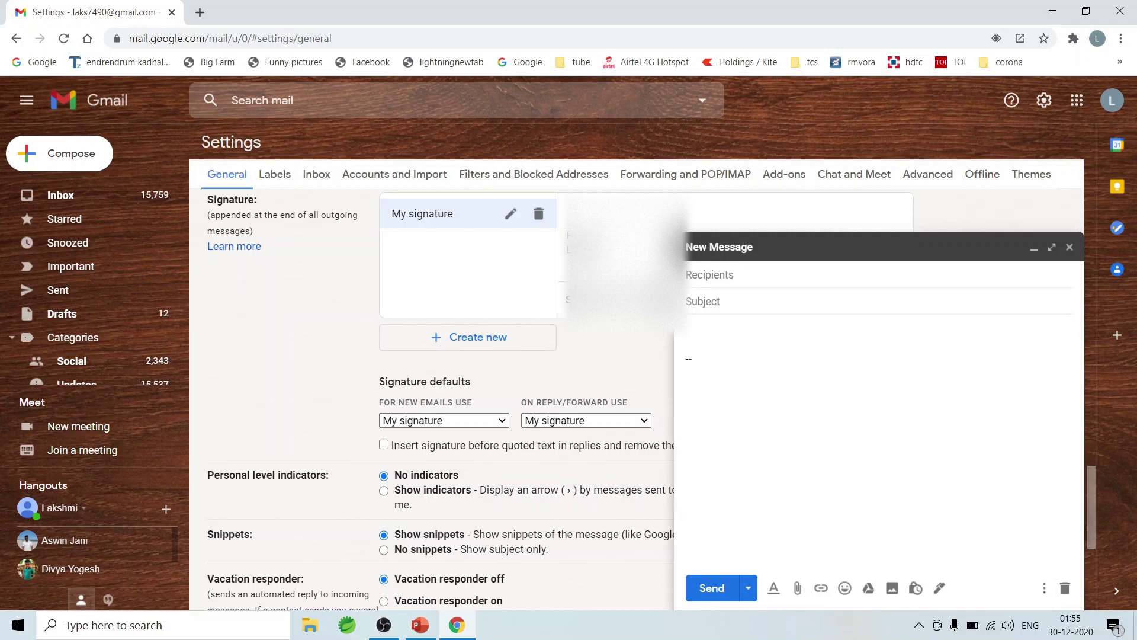
pyautogui.click(1033, 248)
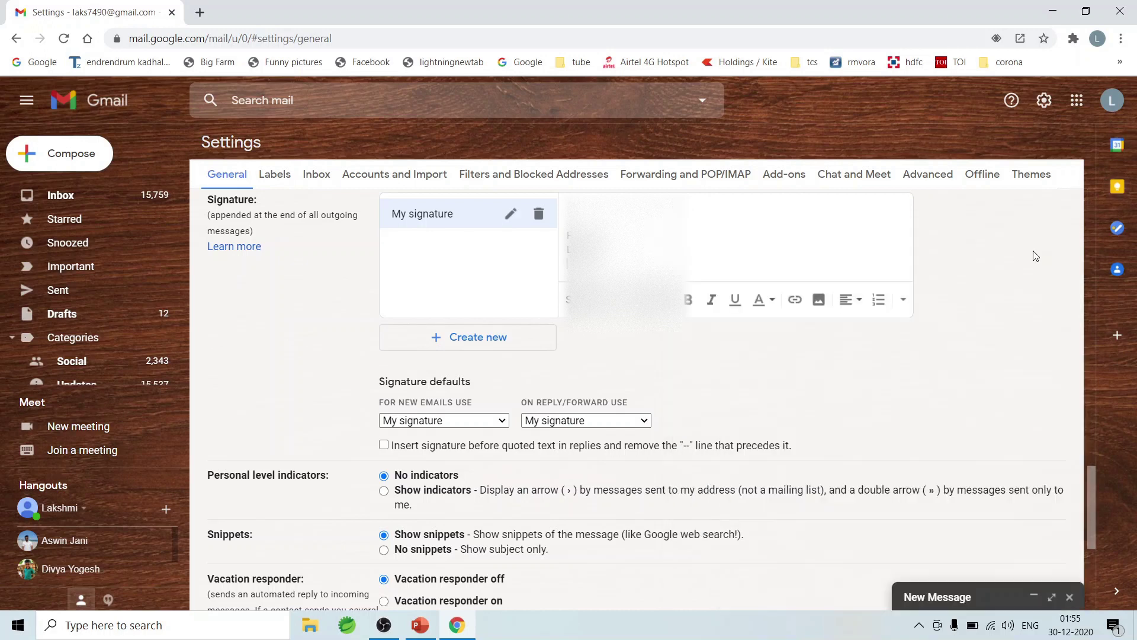
# Step: Delete 'My signature' and create a new empty signature named 'Personal'
pyautogui.click(542, 215)
pyautogui.click(685, 380)
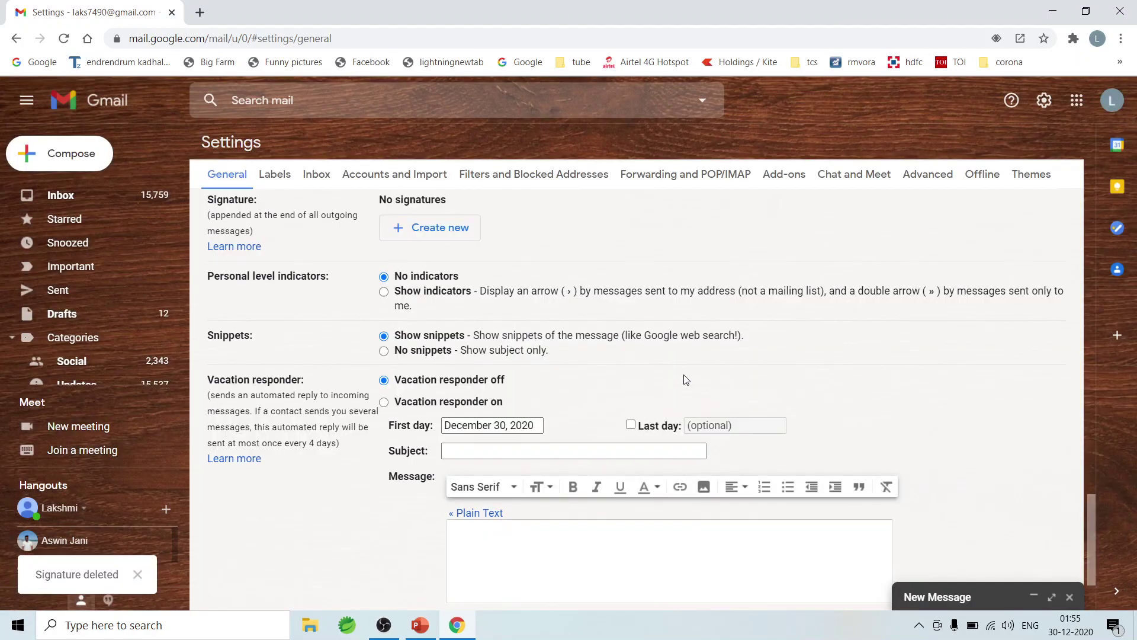
pyautogui.click(426, 234)
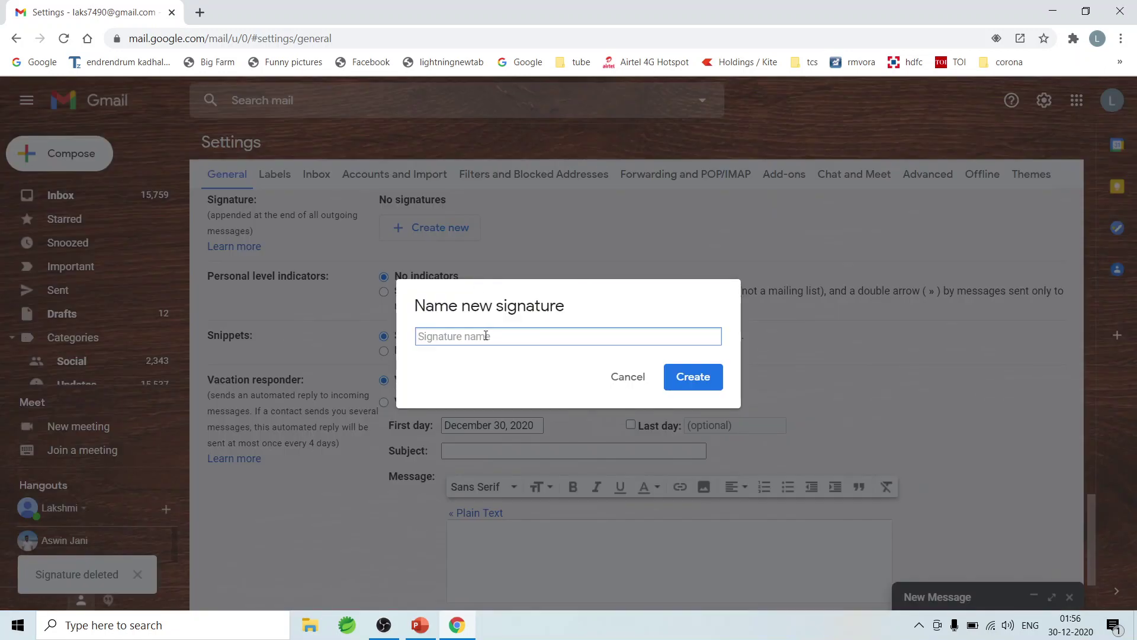
pyautogui.write('Personal')
pyautogui.click(695, 379)
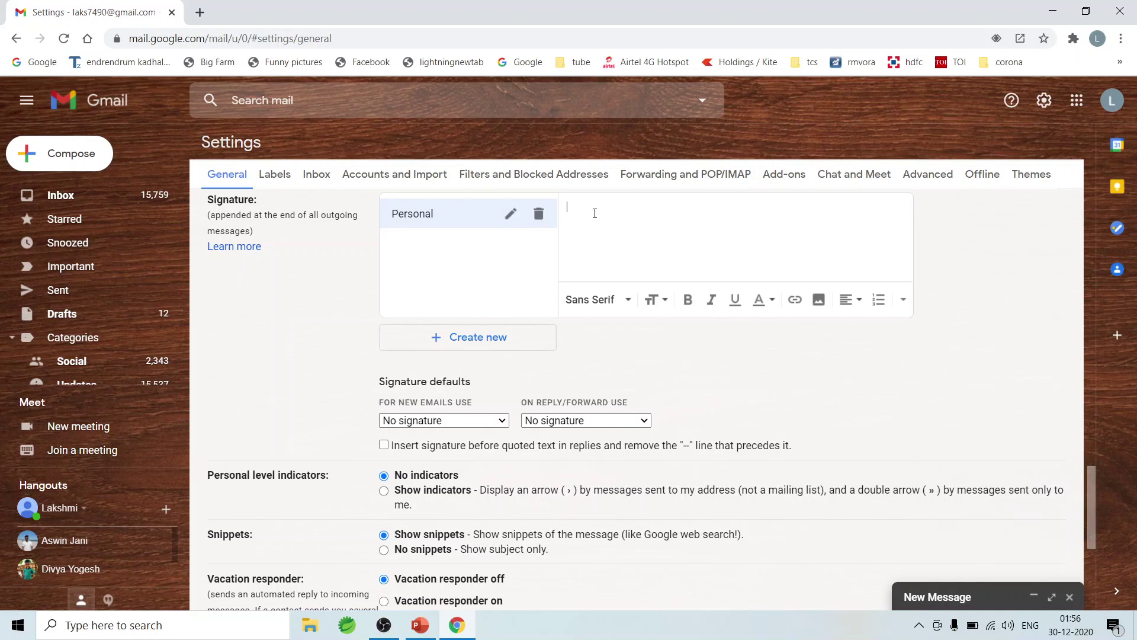
# Step: Enter 'Regards ,', the sender's name and phone number as three lines, then select them
pyautogui.write('Suba')
pyautogui.press('BackSpace')
pyautogui.press('BackSpace')
pyautogui.press('BackSpace')
pyautogui.press('BackSpace')
pyautogui.write('Regards ,')
pyautogui.press('Return')
pyautogui.write('Suba Sree')
pyautogui.moveTo(629, 233); pyautogui.dragTo(540, 208)
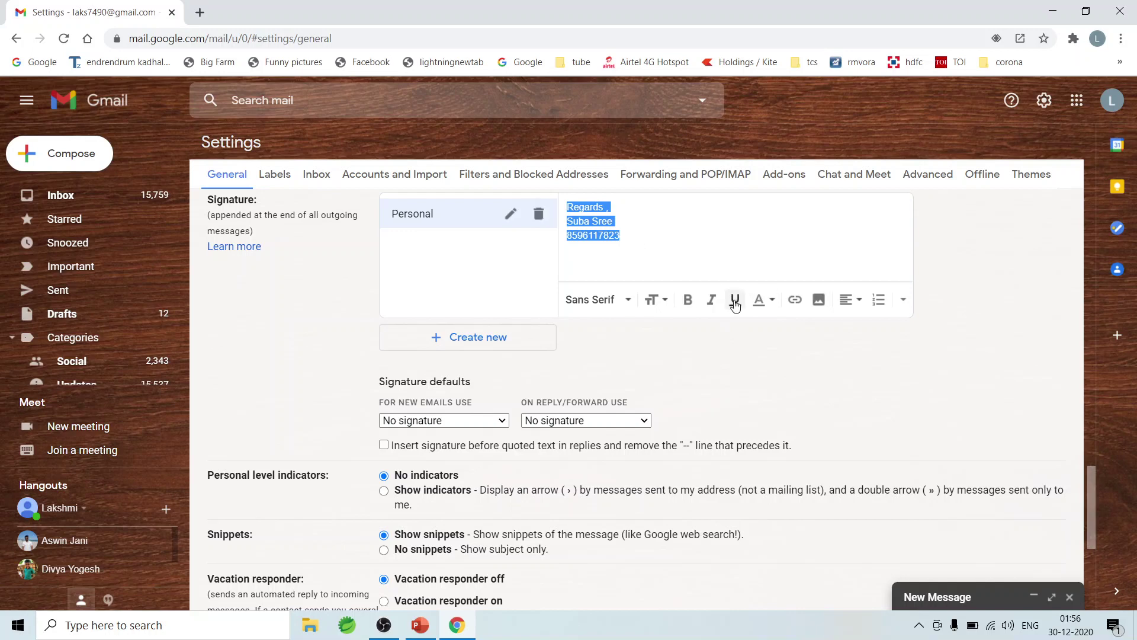
# Step: Make the Personal signature text italic, bold, Serif font and red
pyautogui.click(712, 303)
pyautogui.click(688, 304)
pyautogui.click(613, 300)
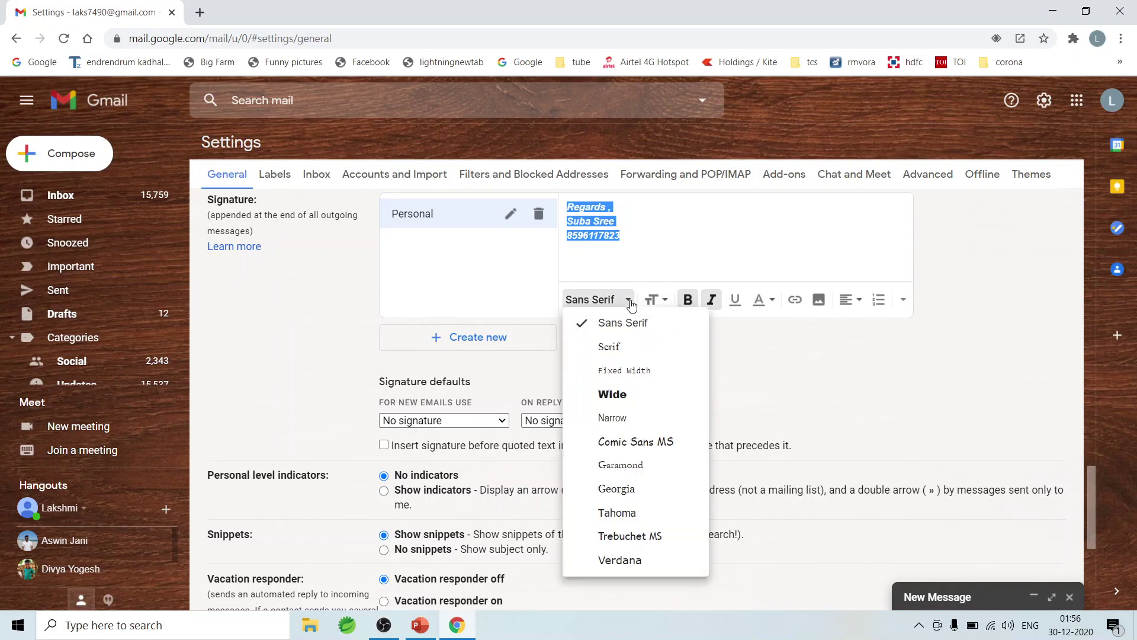
pyautogui.click(618, 347)
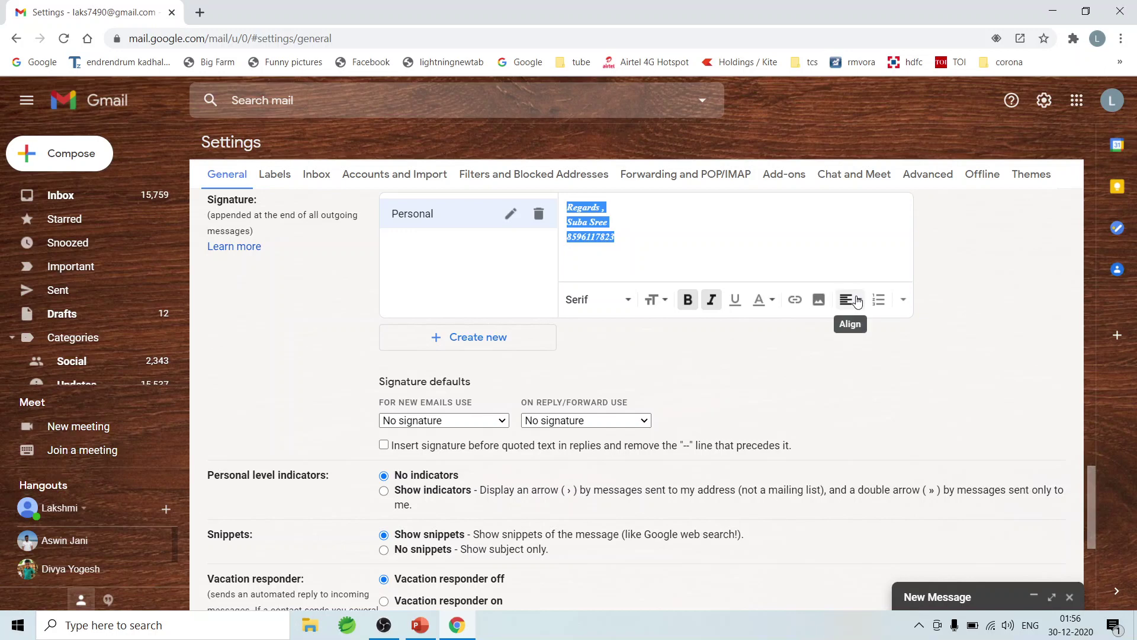
pyautogui.click(771, 300)
pyautogui.click(668, 191)
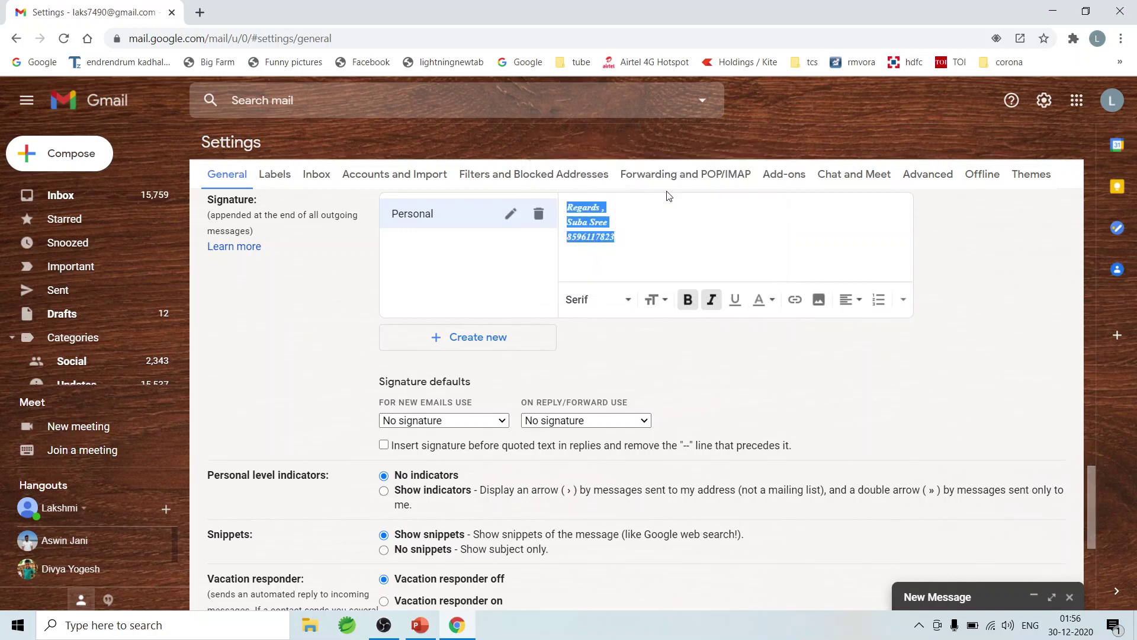
pyautogui.click(670, 217)
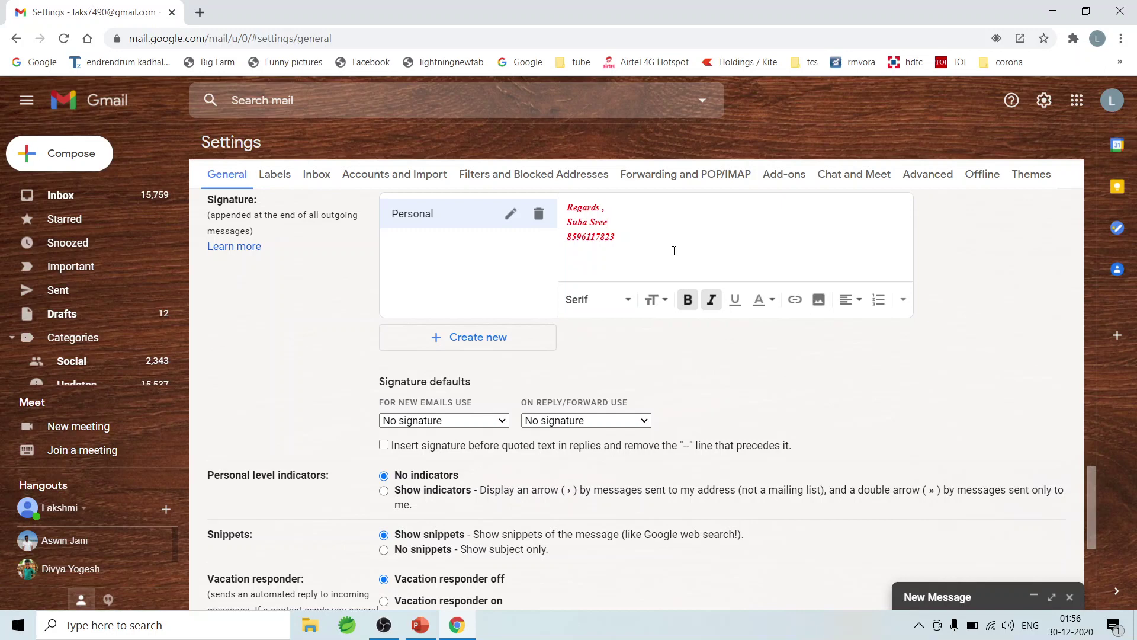
pyautogui.click(470, 348)
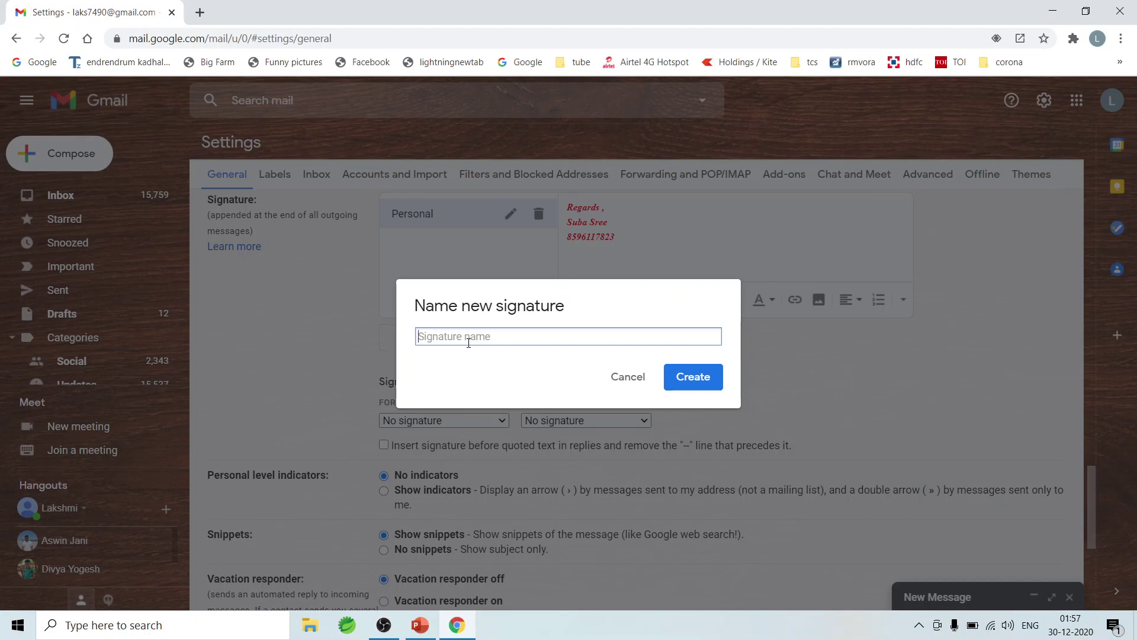
# Step: Create the 'Official' signature with Regards, the sender's name and e-mail address
pyautogui.write('Official')
pyautogui.click(698, 382)
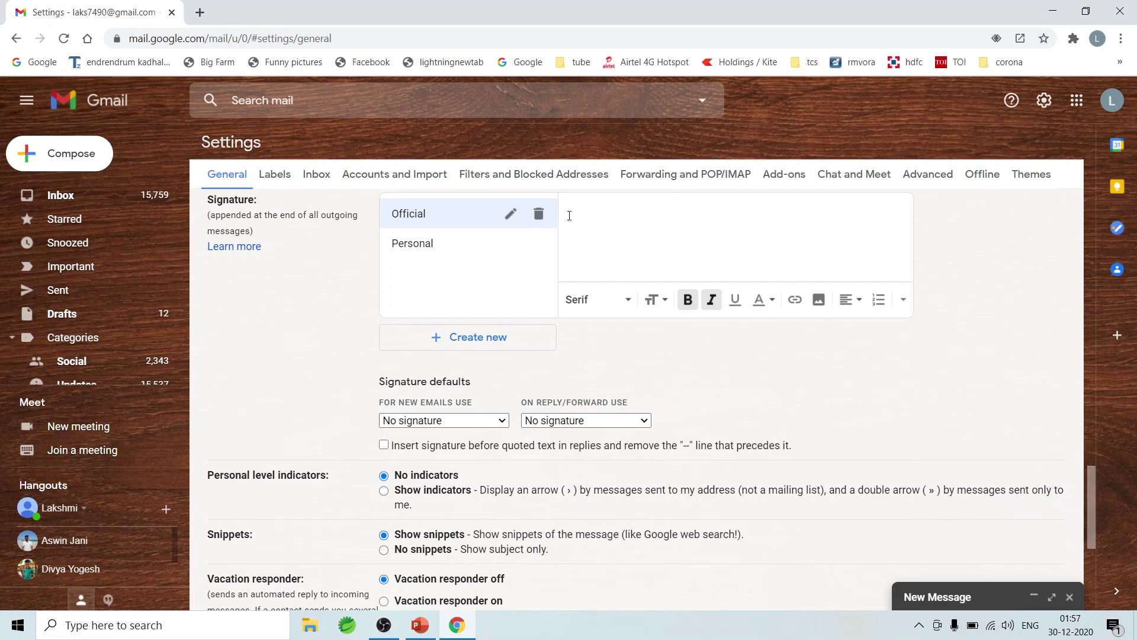
pyautogui.write('Regards ,')
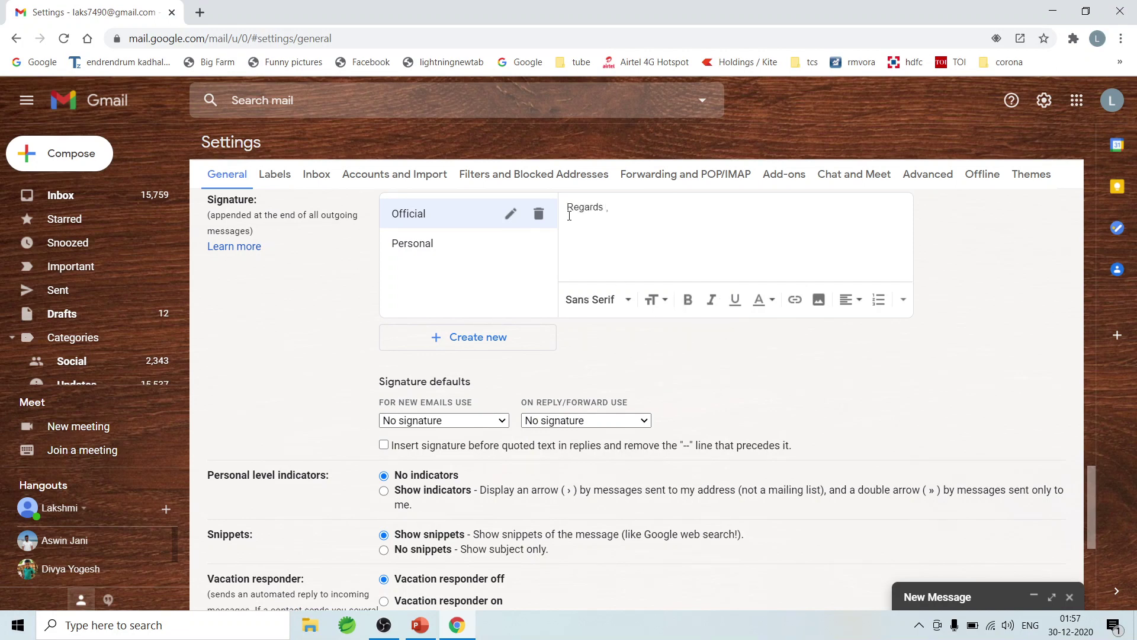
pyautogui.write(' Suba Sr')
pyautogui.write('ee')
# Step: Colour the Official signature text orange and make it italic
pyautogui.moveTo(666, 232)
pyautogui.mouseDown()
pyautogui.moveTo(567, 199)
pyautogui.moveTo(567, 185)
pyautogui.mouseUp()
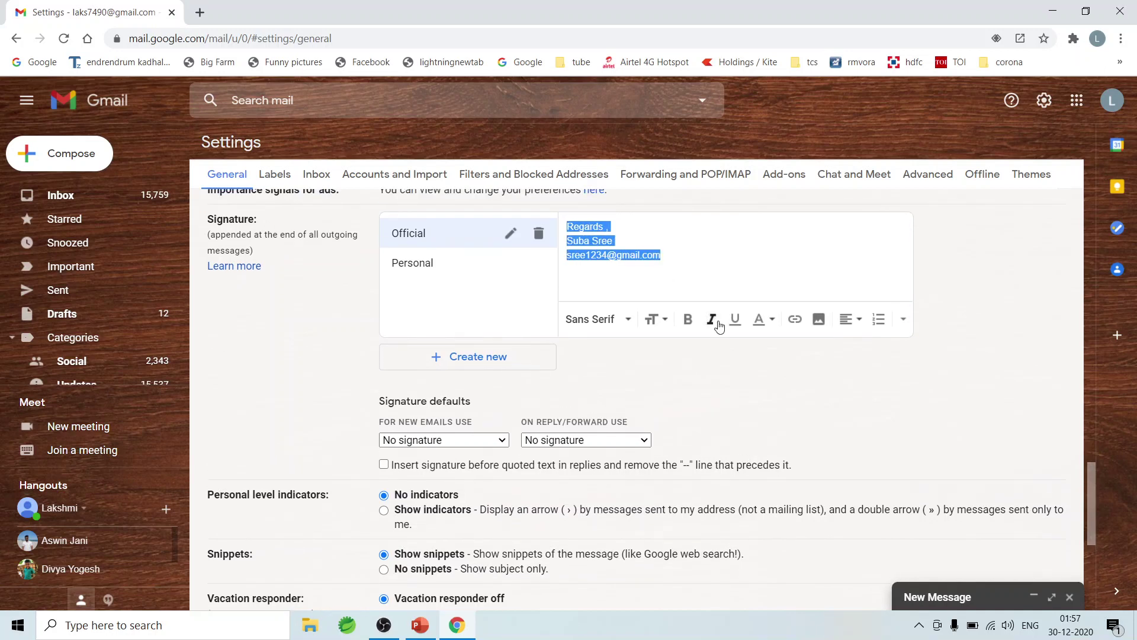
pyautogui.click(772, 321)
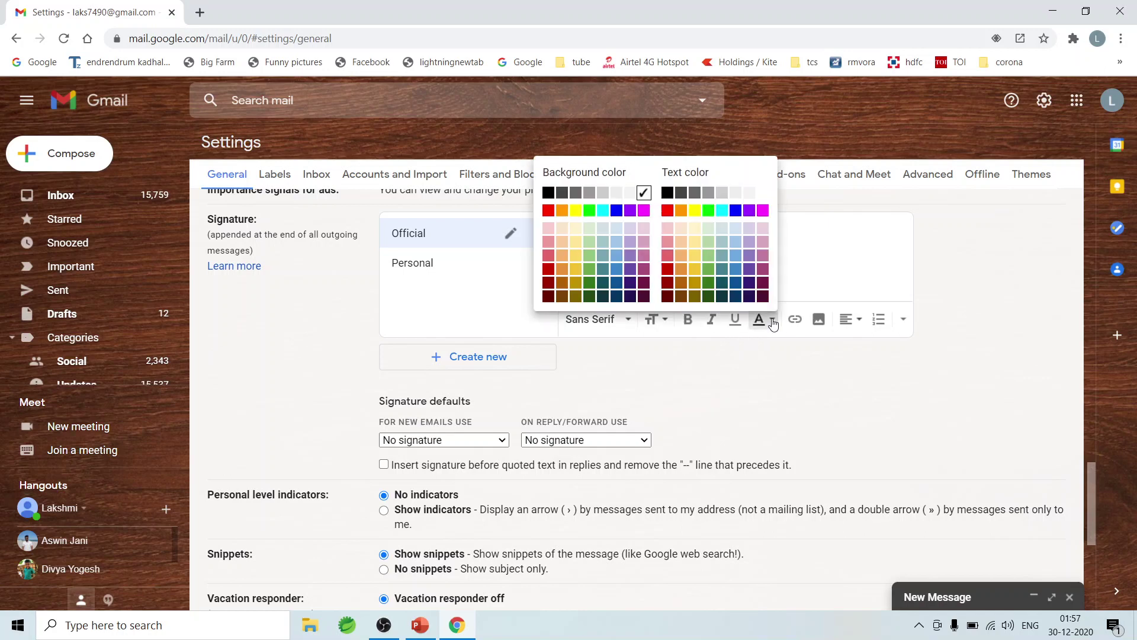
pyautogui.click(680, 212)
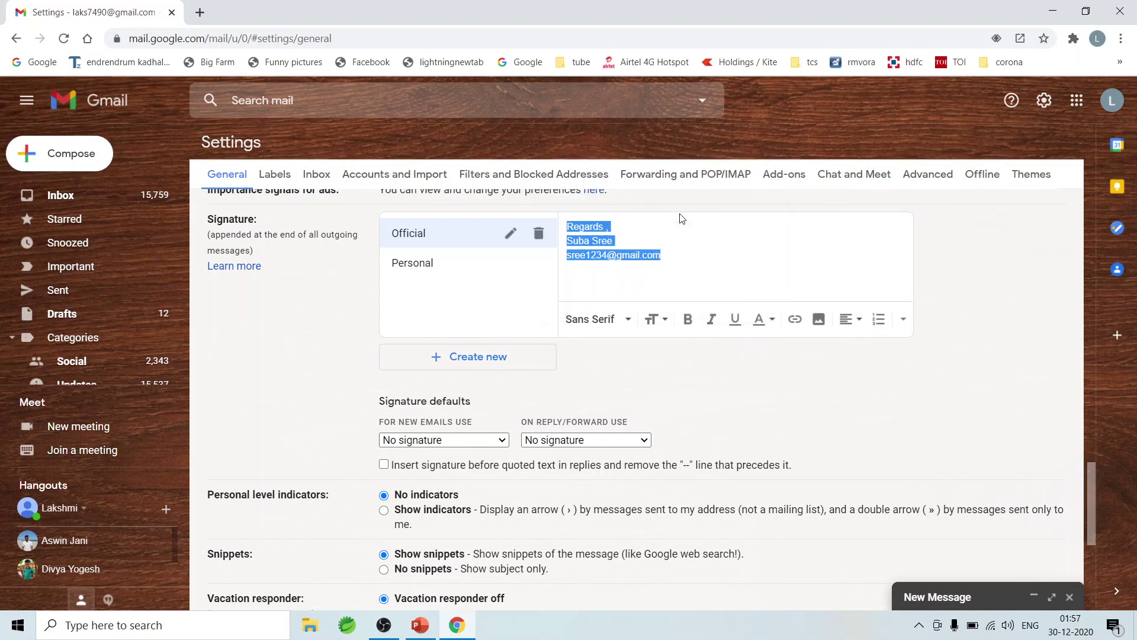
pyautogui.click(711, 319)
pyautogui.click(741, 251)
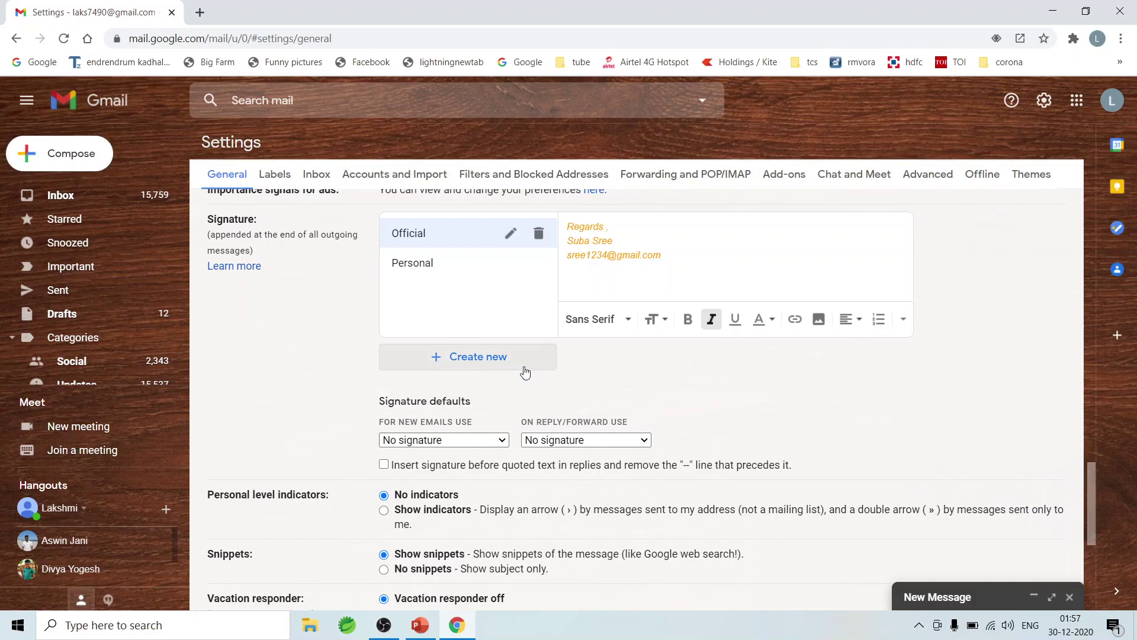
# Step: Cancel an extra new signature and show the Personal signature in the editor
pyautogui.click(501, 367)
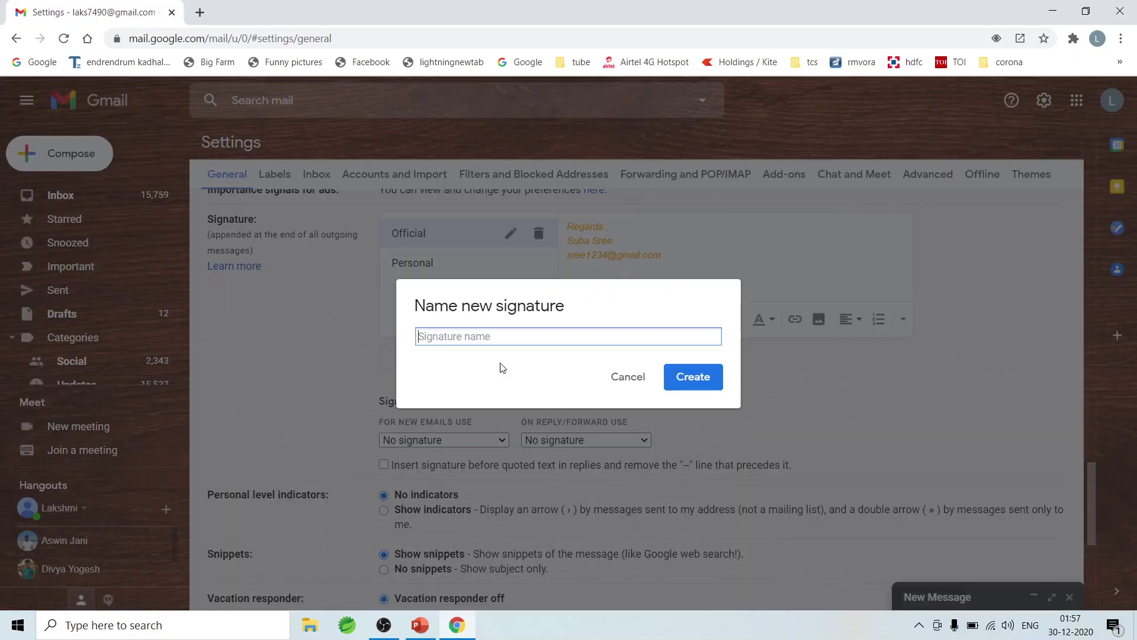
pyautogui.click(626, 377)
pyautogui.click(417, 262)
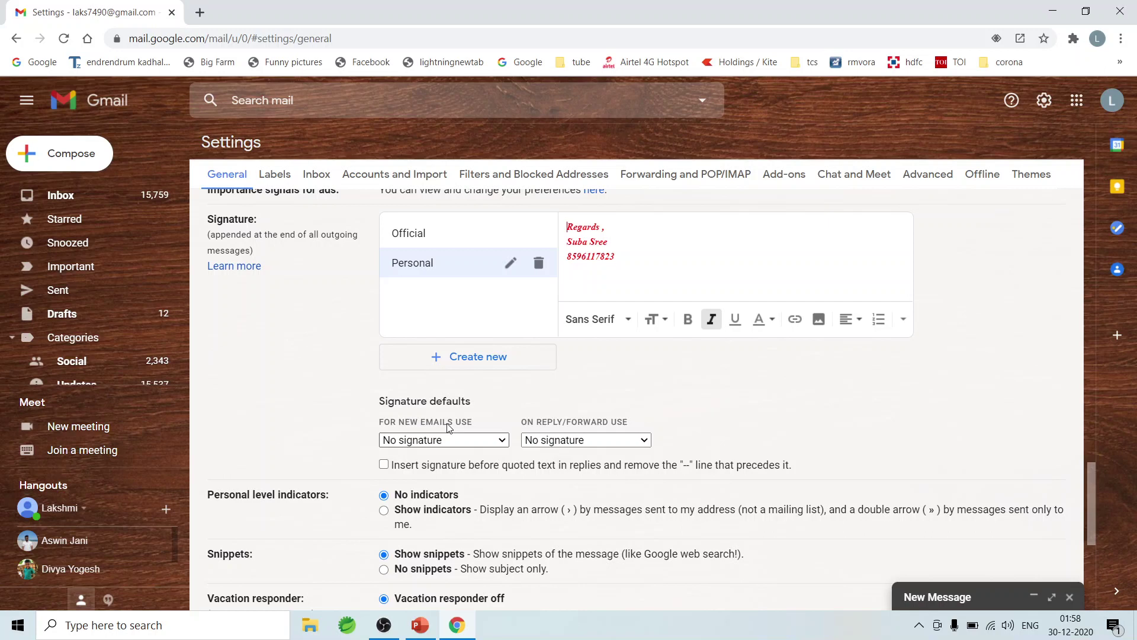
# Step: Set Personal as default for new emails, Official for replies/forwards, and save changes
pyautogui.click(503, 442)
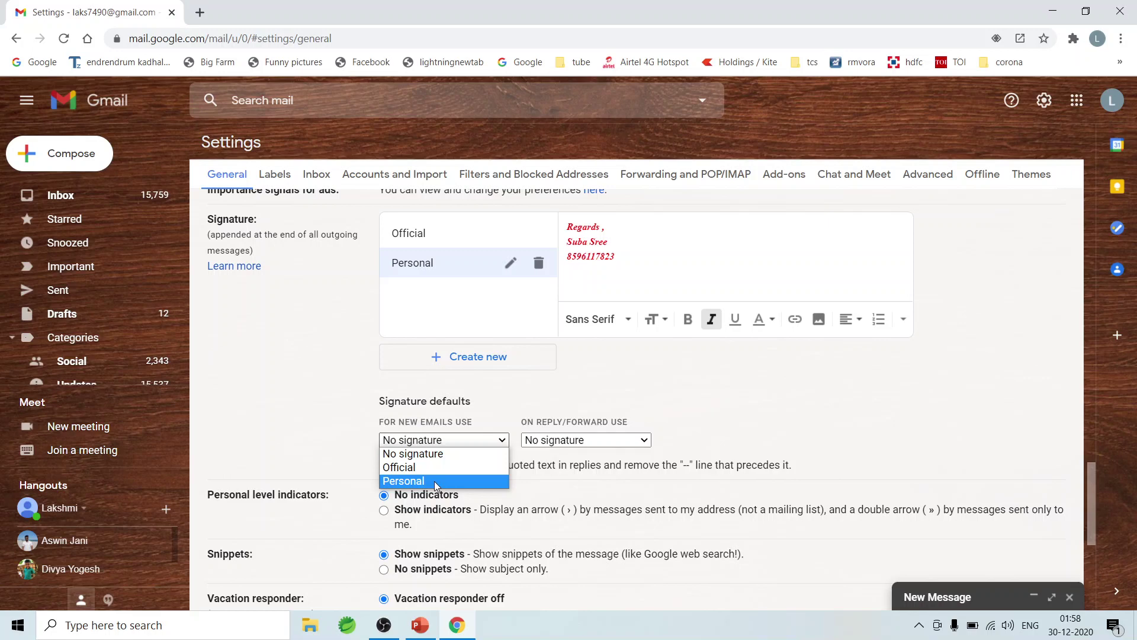
pyautogui.click(434, 481)
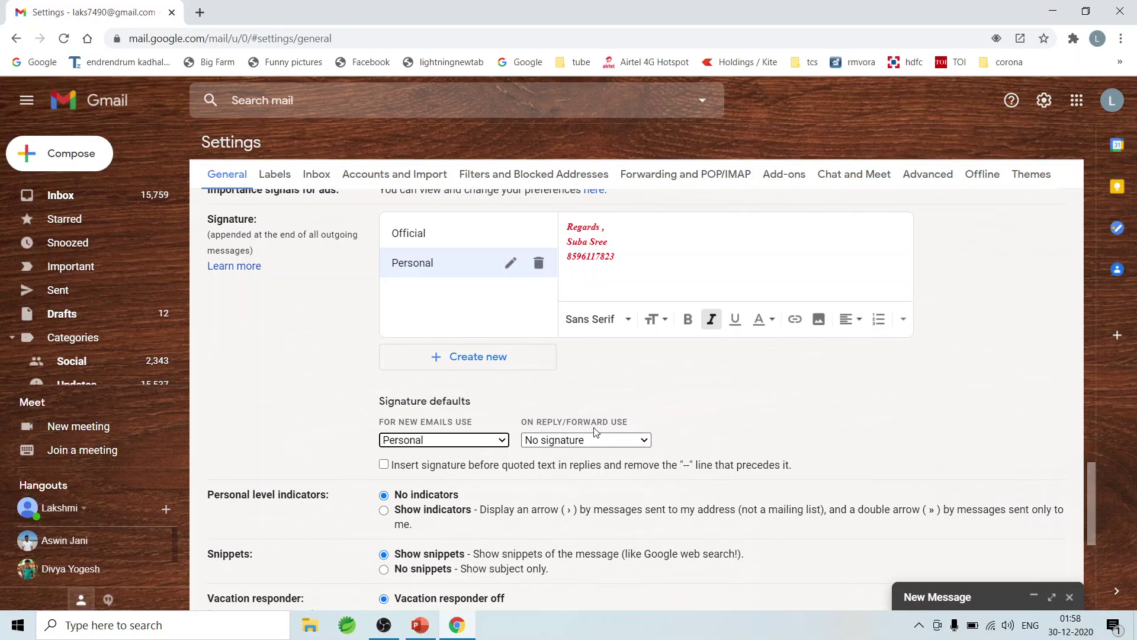
pyautogui.click(644, 440)
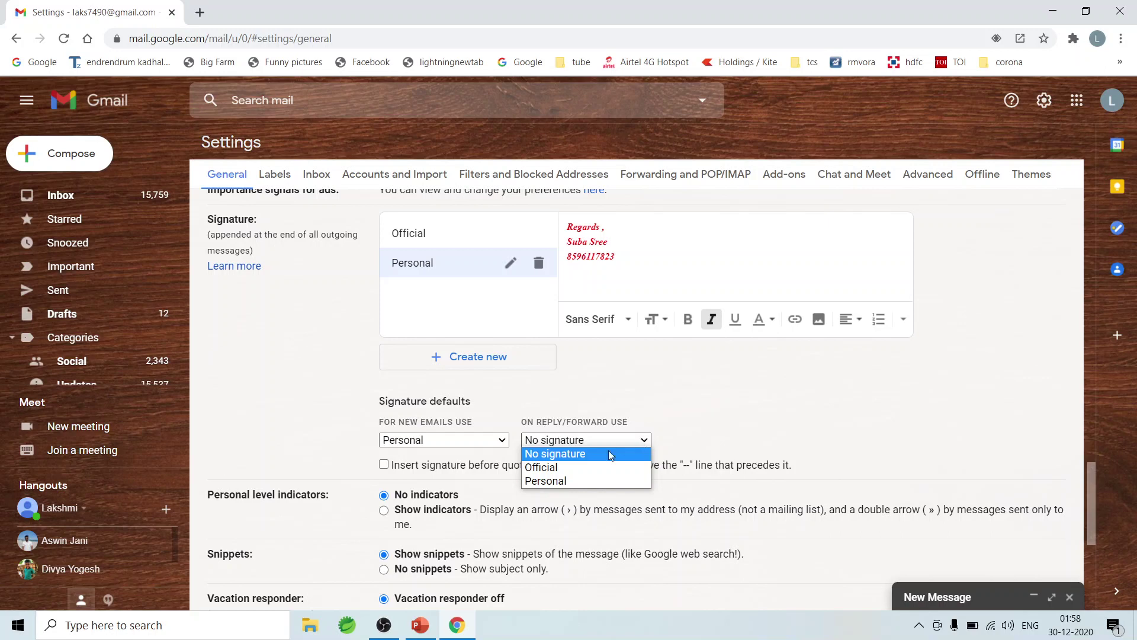
pyautogui.click(557, 467)
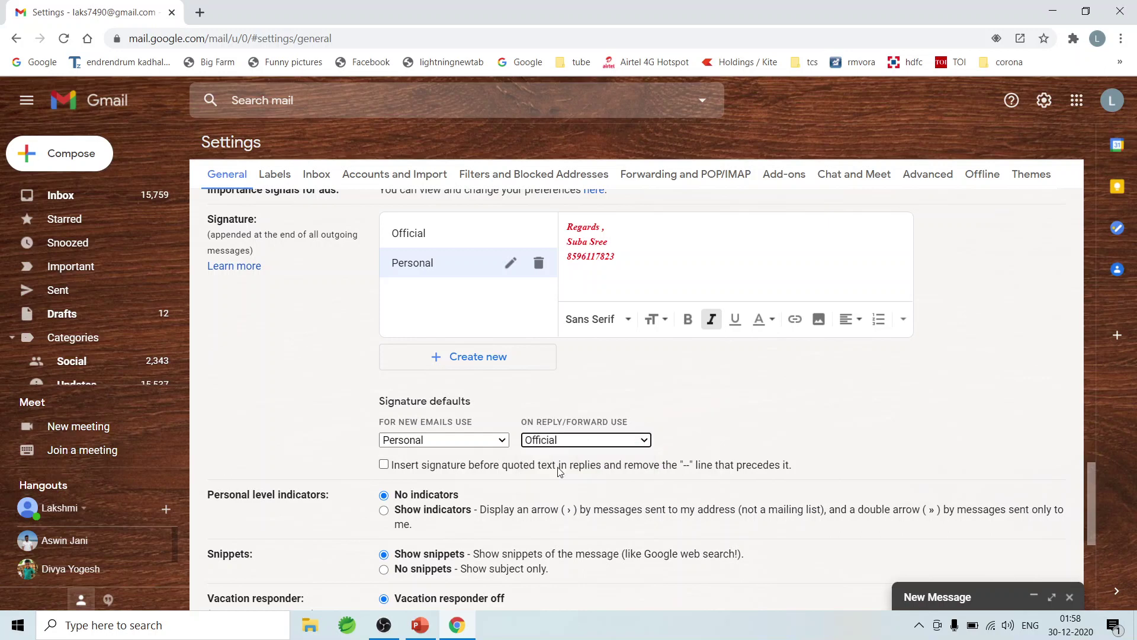
pyautogui.click(727, 455)
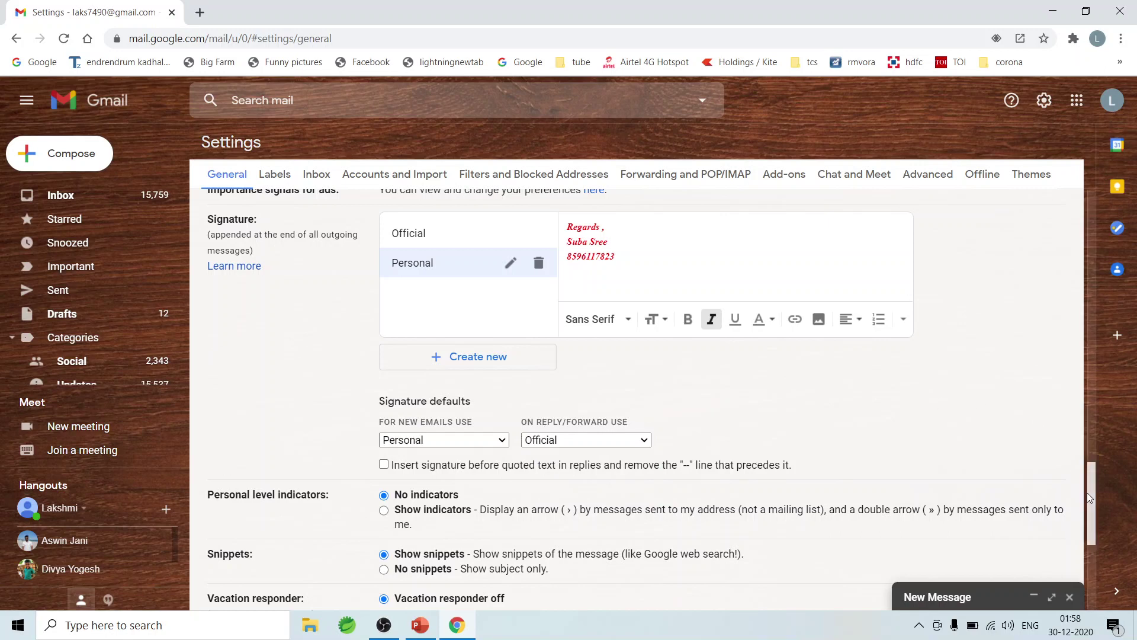
pyautogui.moveTo(1088, 494); pyautogui.dragTo(1103, 566)
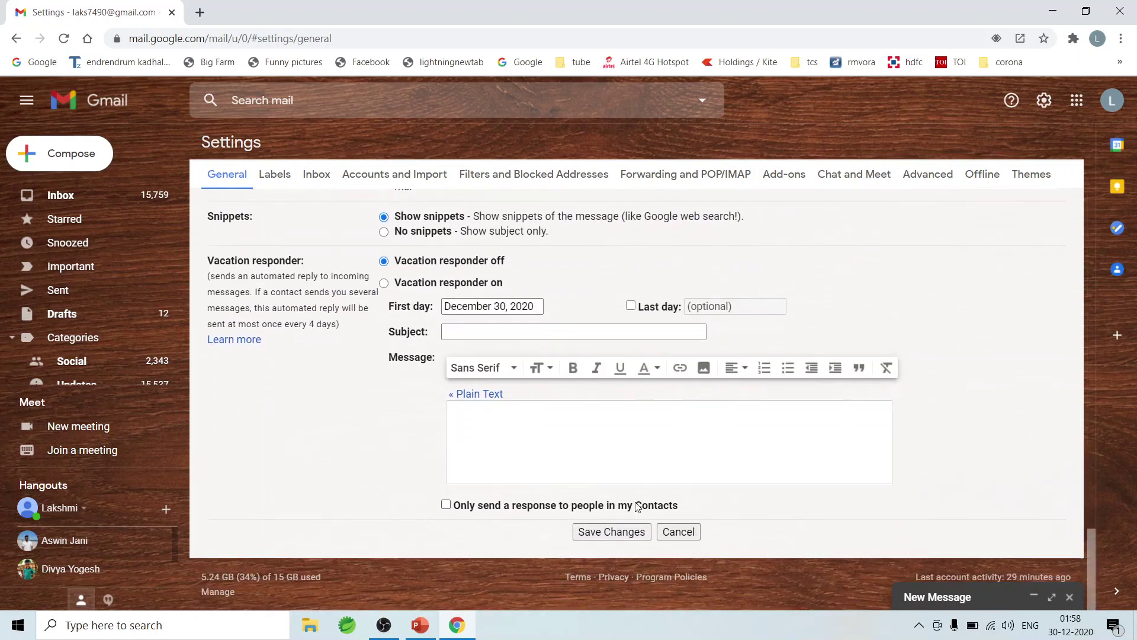
pyautogui.click(611, 531)
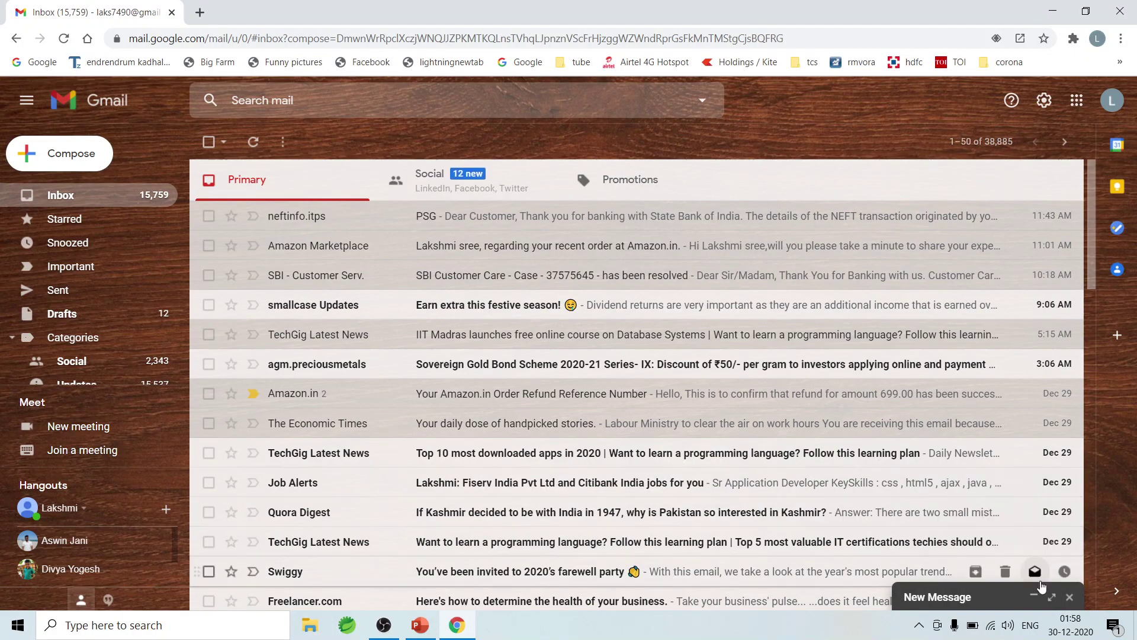
# Step: Expand the new message and open Manage signatures from its signature menu
pyautogui.click(1040, 592)
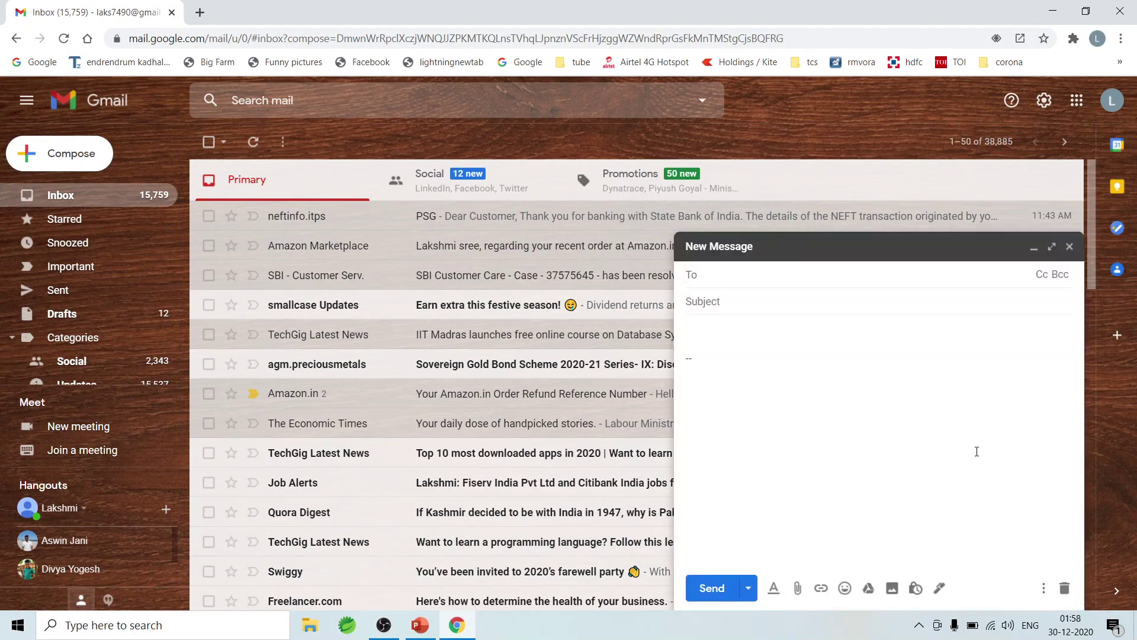
pyautogui.click(940, 588)
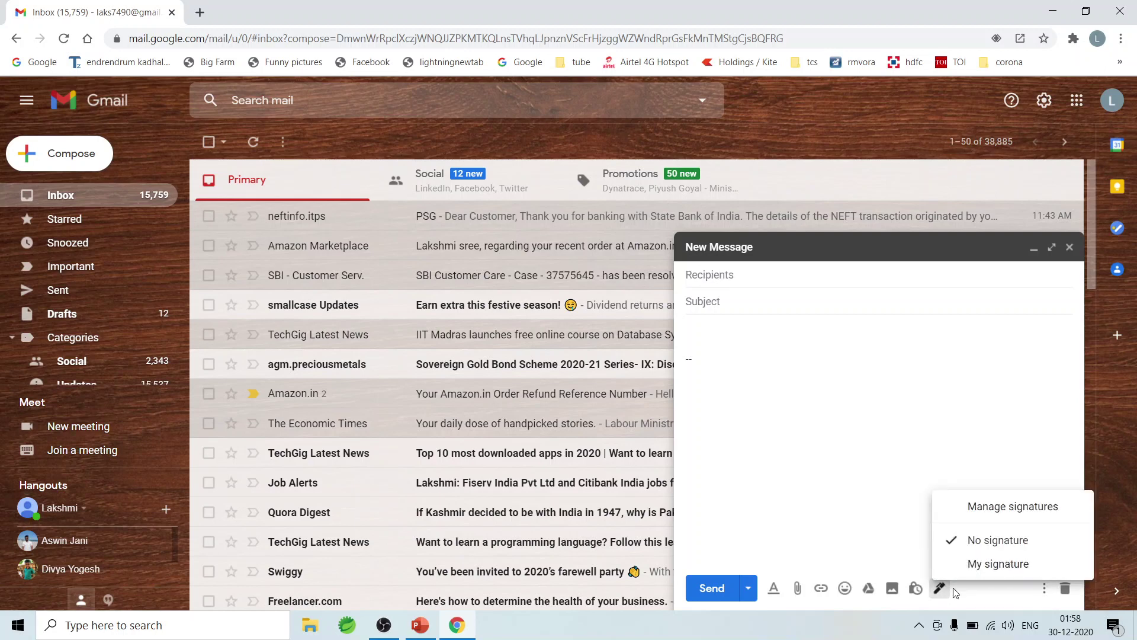
pyautogui.click(1008, 503)
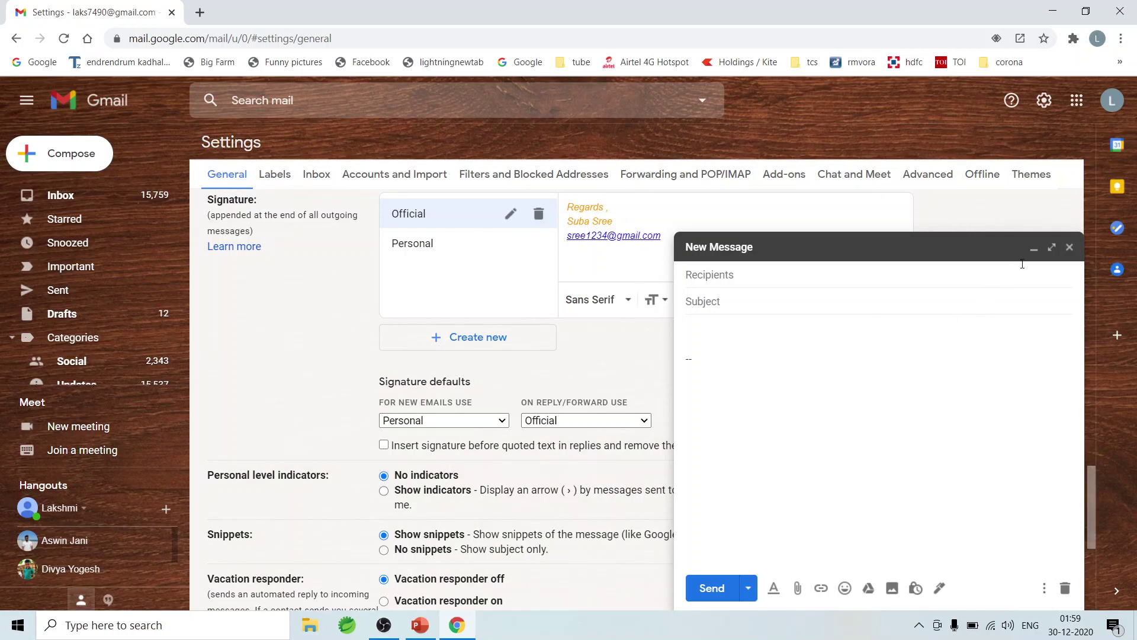
# Step: Discard the old draft and compose a new message carrying the Personal signature
pyautogui.click(1035, 248)
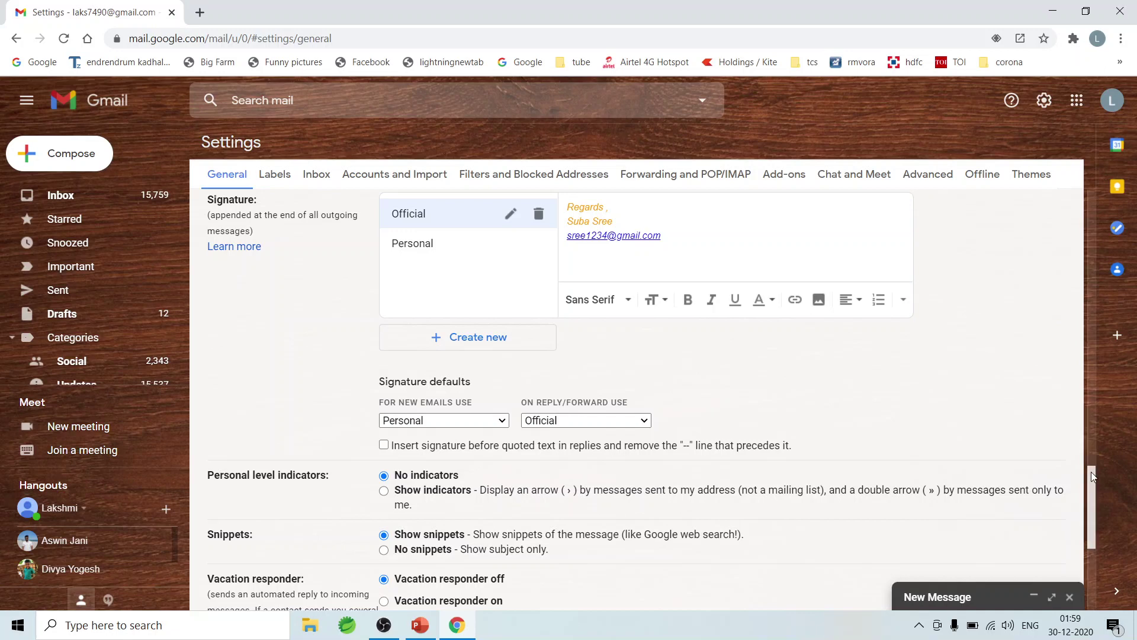
pyautogui.click(1069, 597)
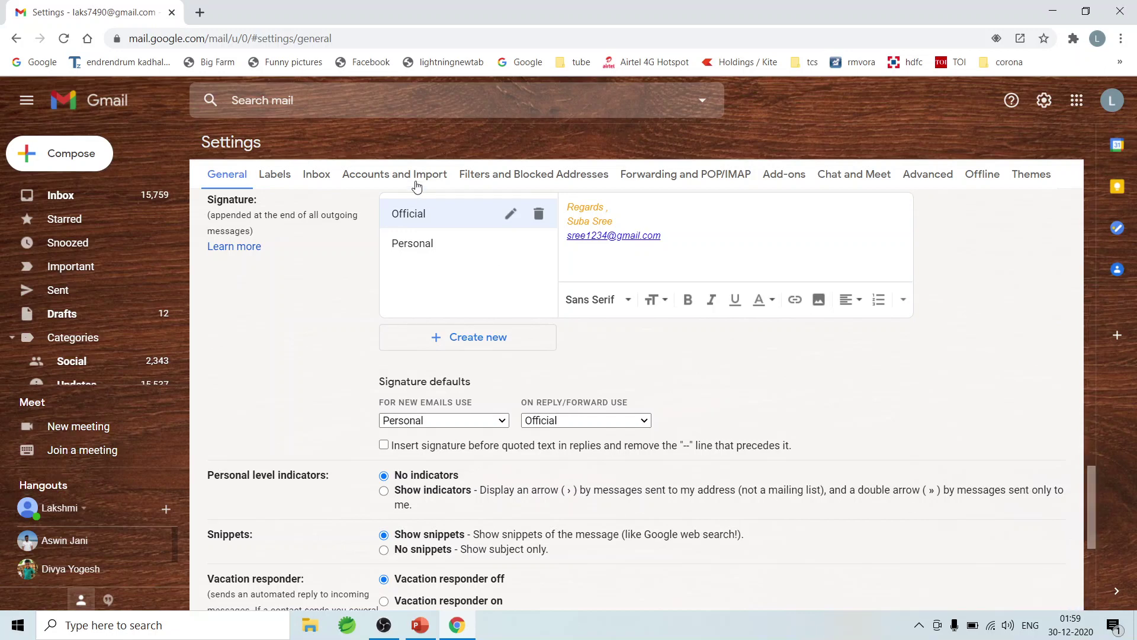
pyautogui.click(61, 159)
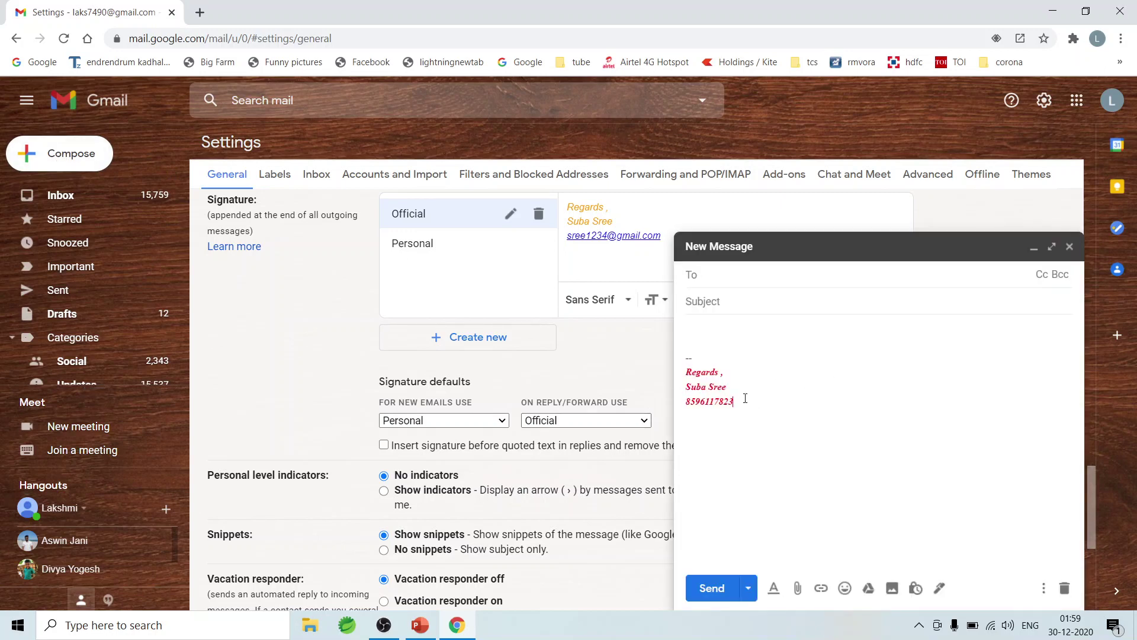
pyautogui.moveTo(745, 398)
pyautogui.mouseDown()
pyautogui.moveTo(687, 373)
pyautogui.moveTo(679, 382)
pyautogui.mouseUp()
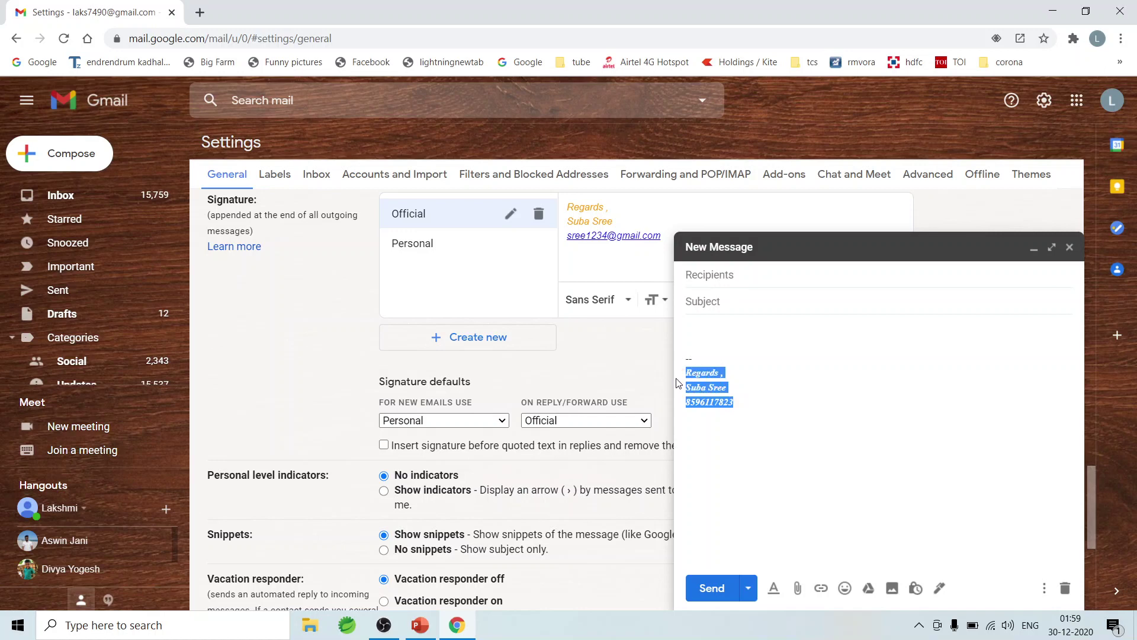
pyautogui.click(756, 414)
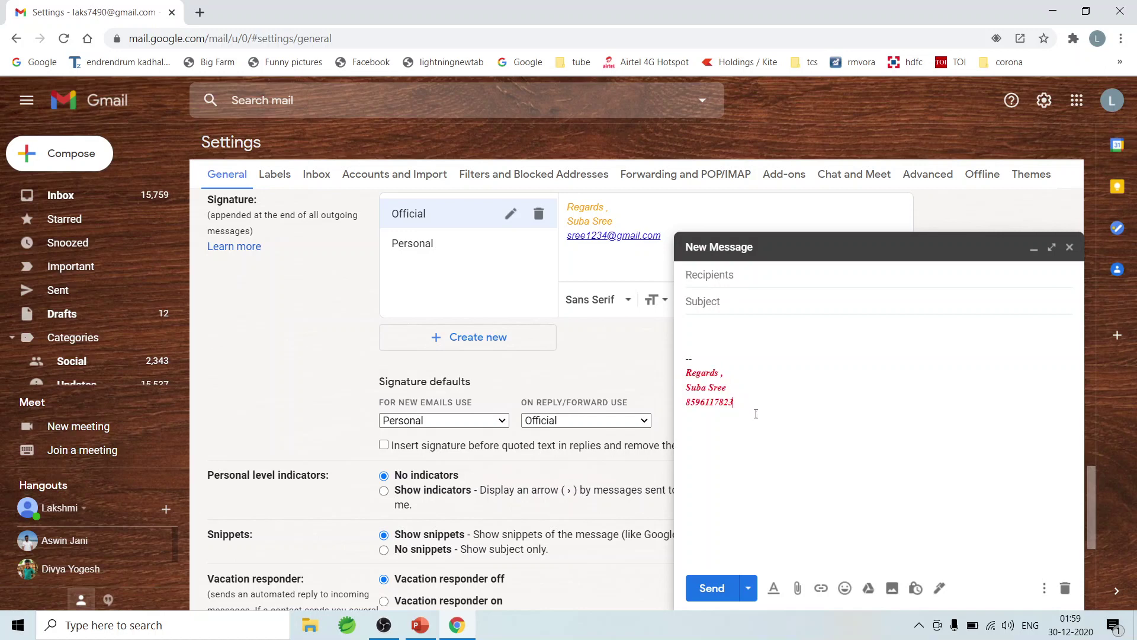
# Step: Switch the message signature to Official, then to No signature
pyautogui.click(940, 588)
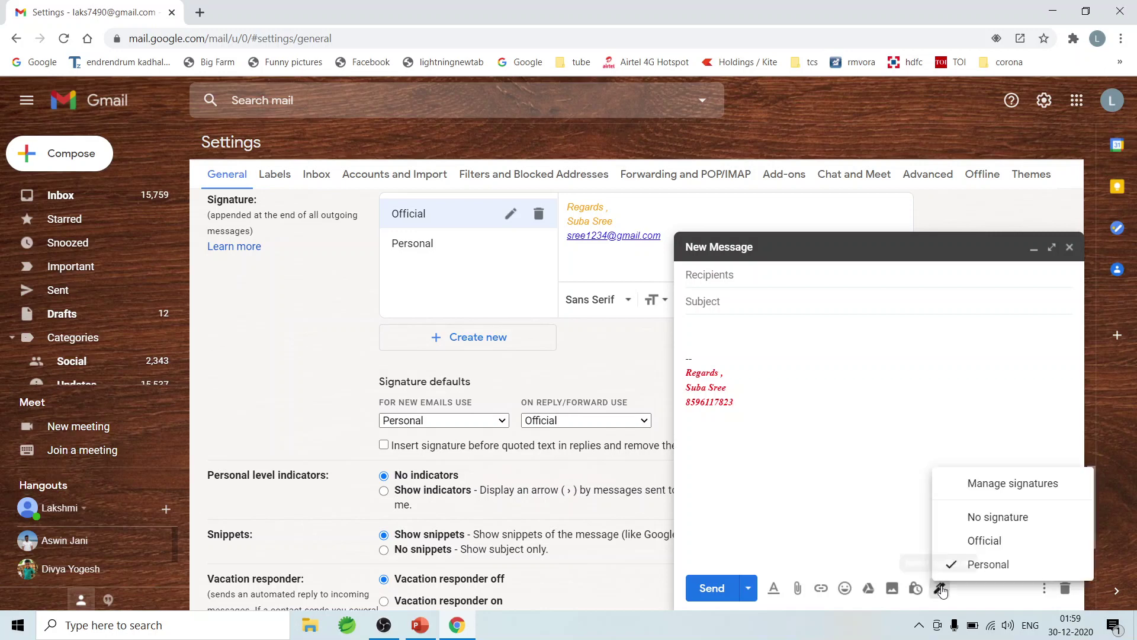
pyautogui.click(985, 540)
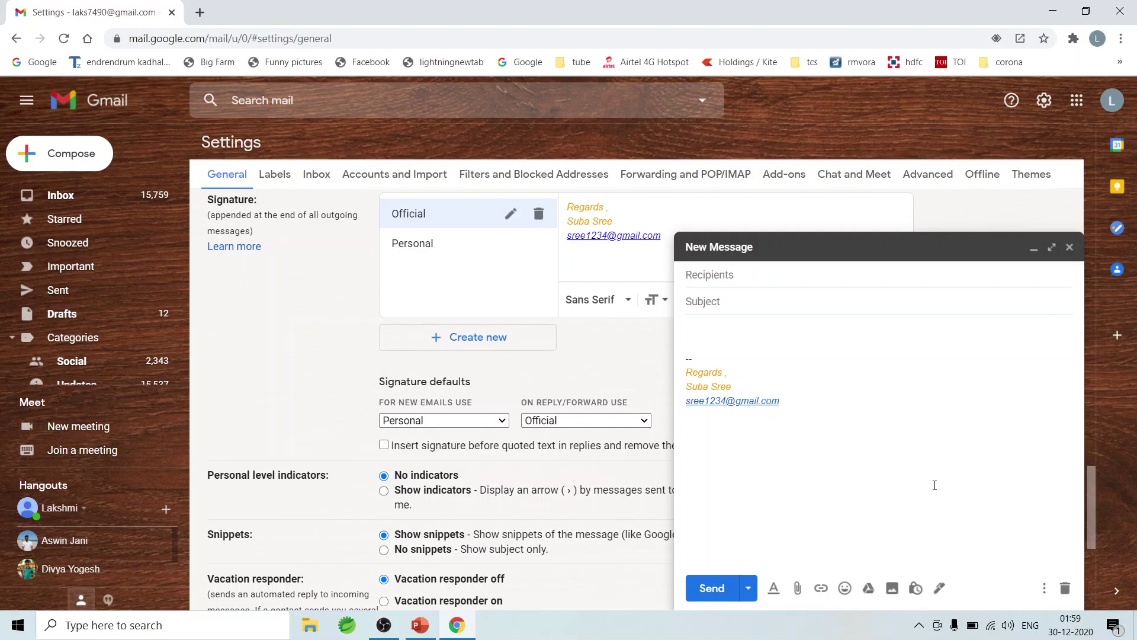
pyautogui.click(939, 588)
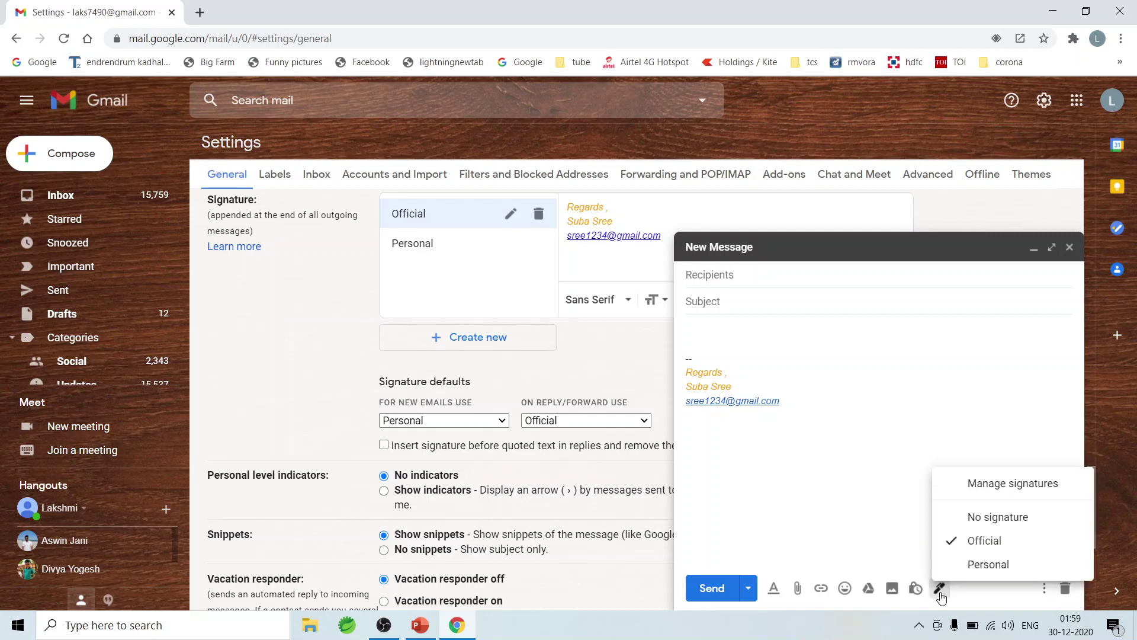
pyautogui.click(983, 516)
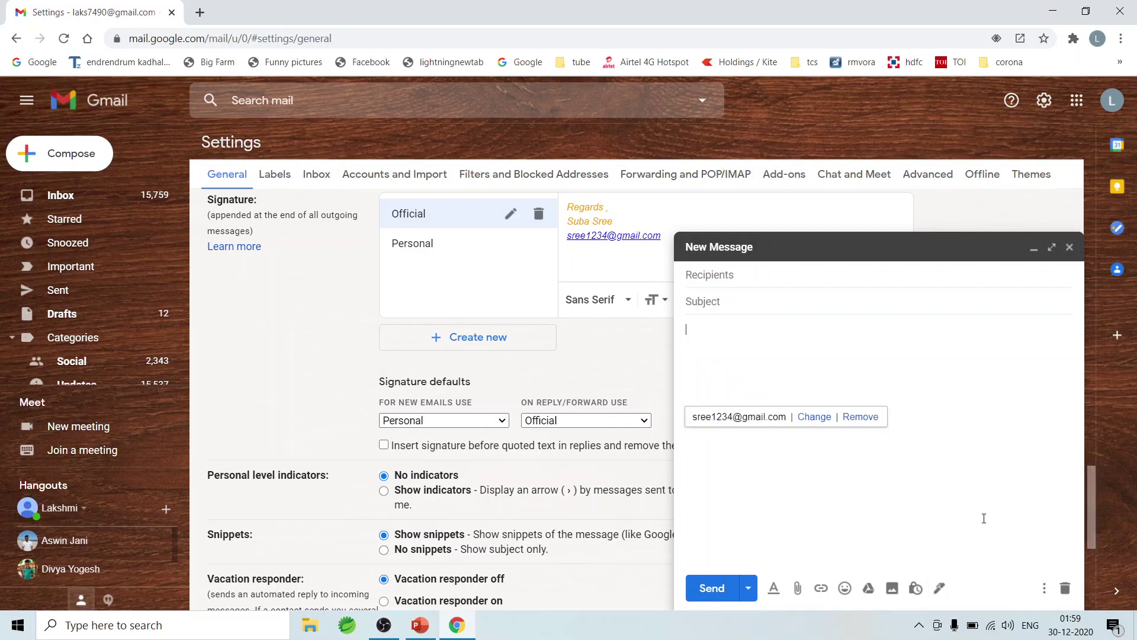